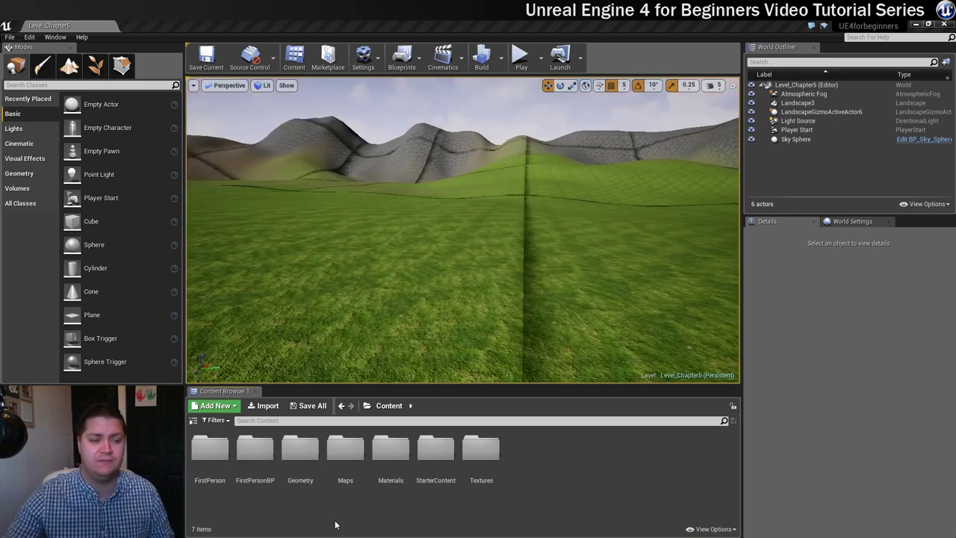
double_click(301, 450)
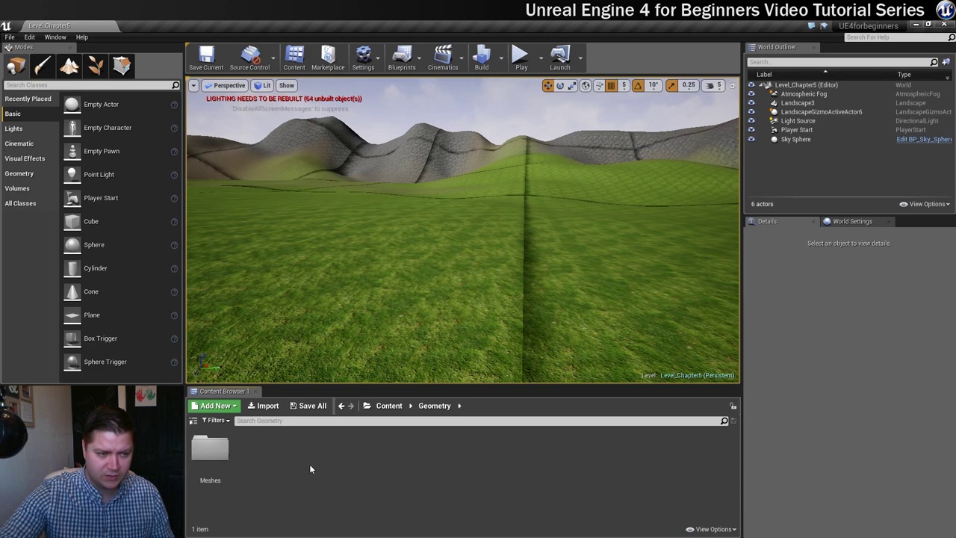
double_click(214, 450)
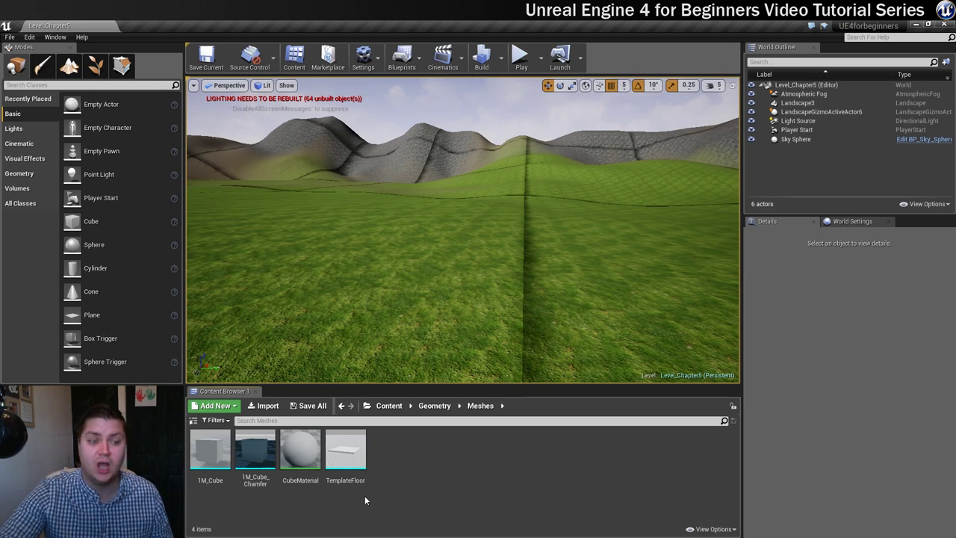
left_click(434, 406)
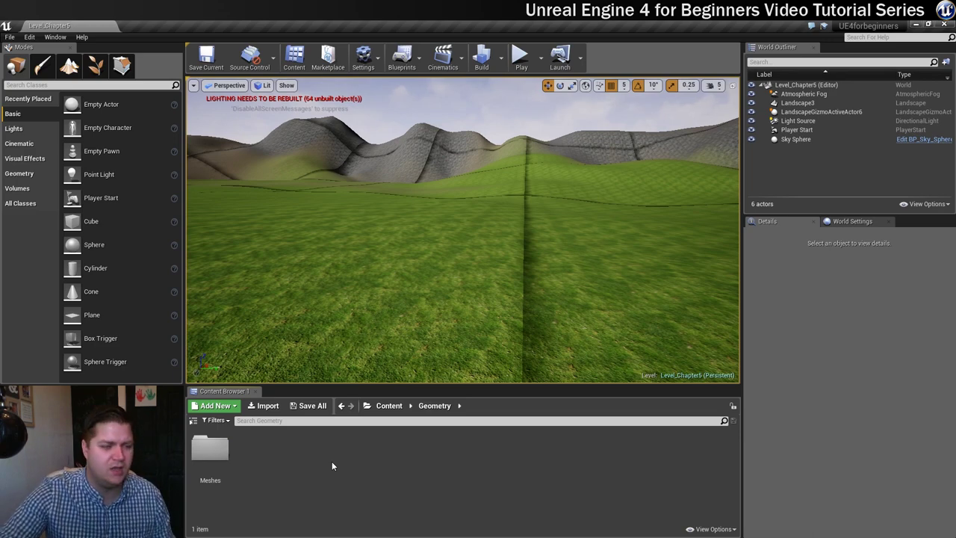
Drag Cabin.fbx from the Cabin folder in File Explorer into Unreal's Geometry folder
key("alt+Tab")
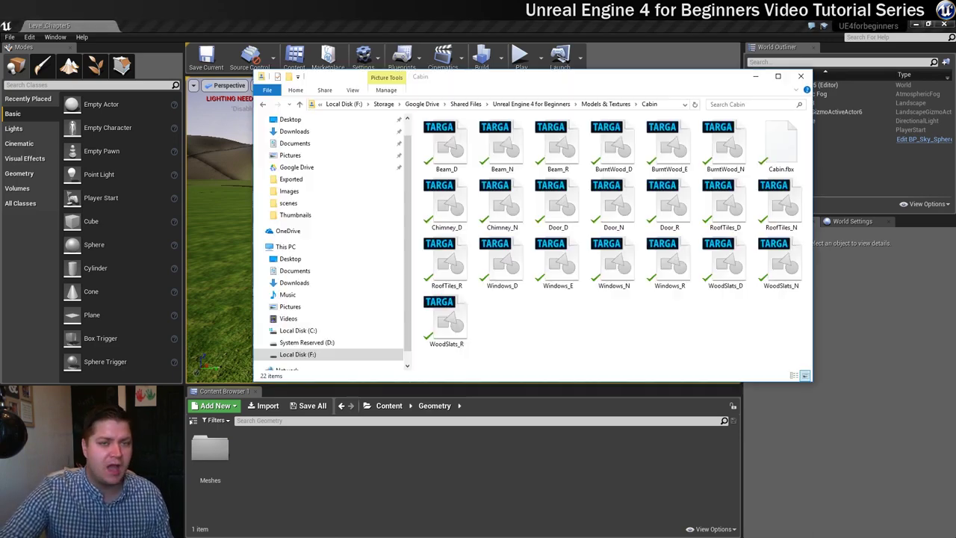
left_click_drag(447, 78, 589, 45)
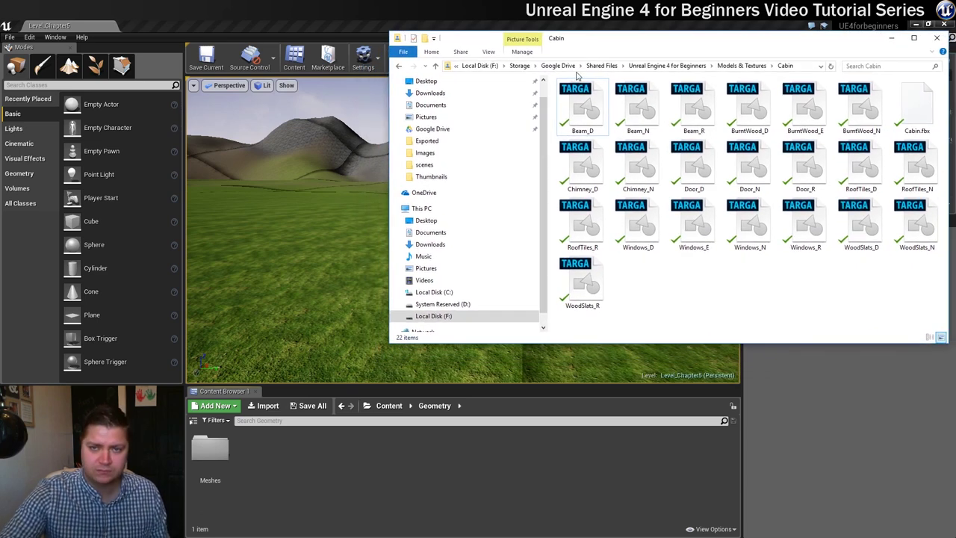
left_click(925, 109)
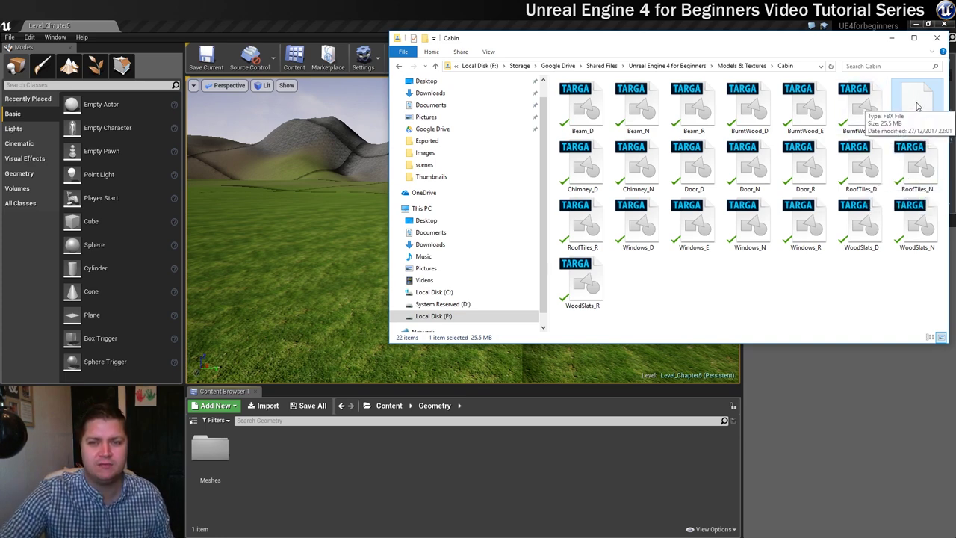
left_click_drag(918, 106, 283, 469)
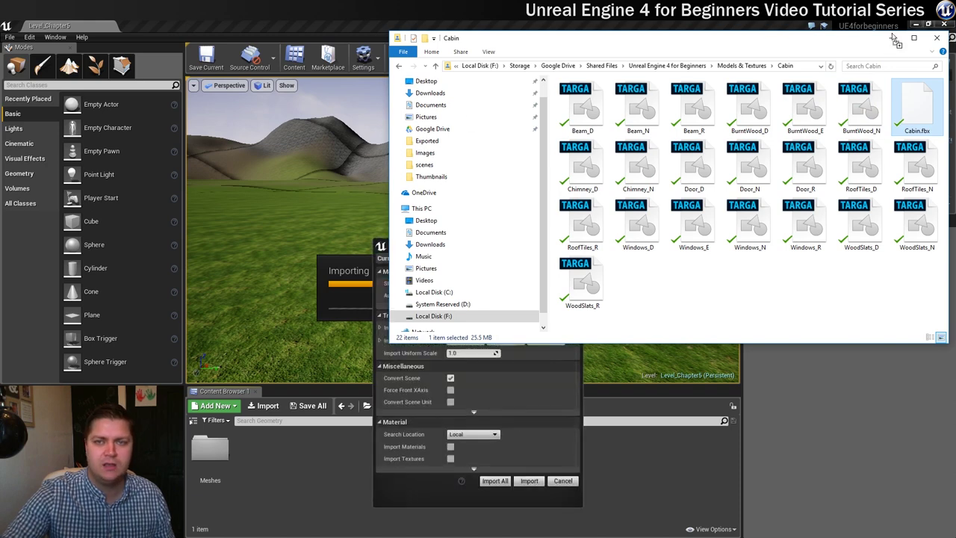
Import Cabin as a static mesh, leaving Skeletal Mesh, Import Materials and Import Textures unchecked
left_click(381, 246)
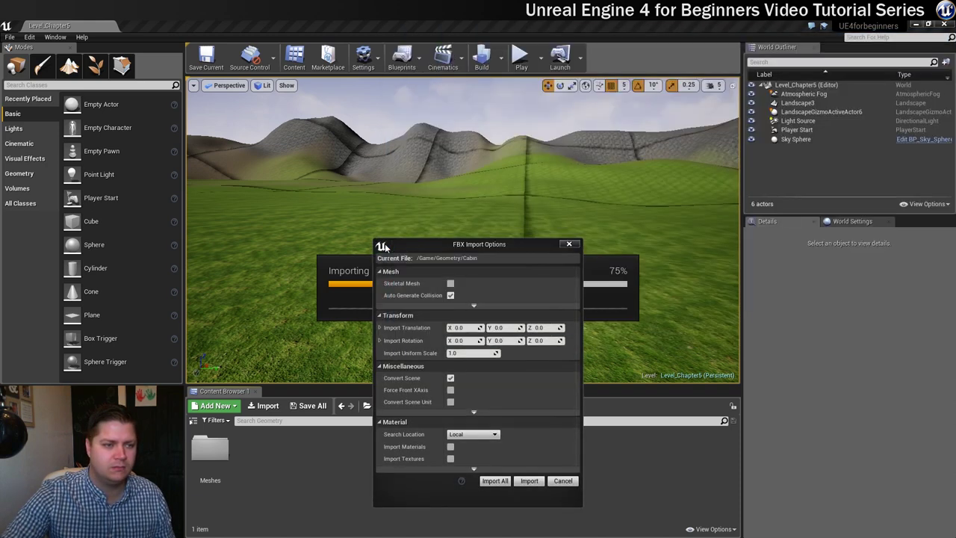
left_click(506, 248)
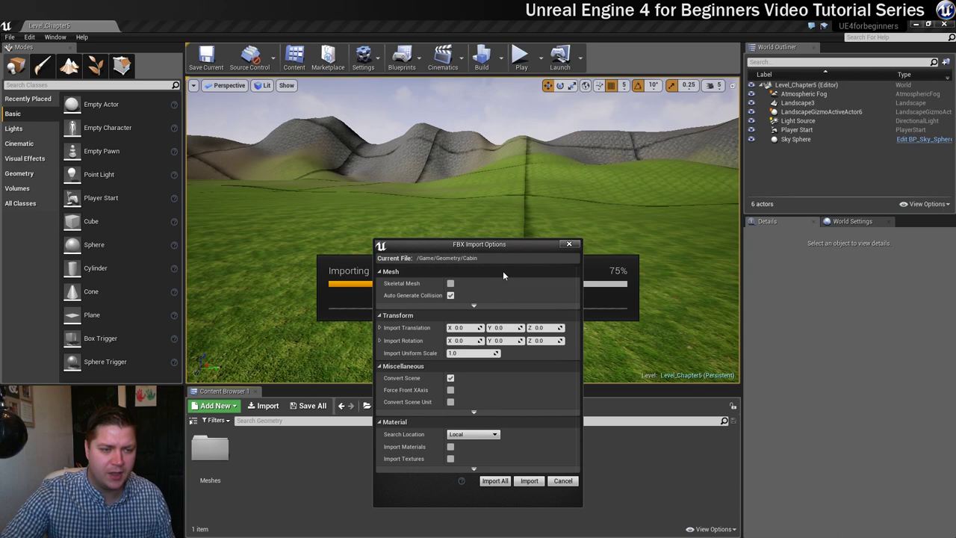
left_click_drag(497, 247, 475, 95)
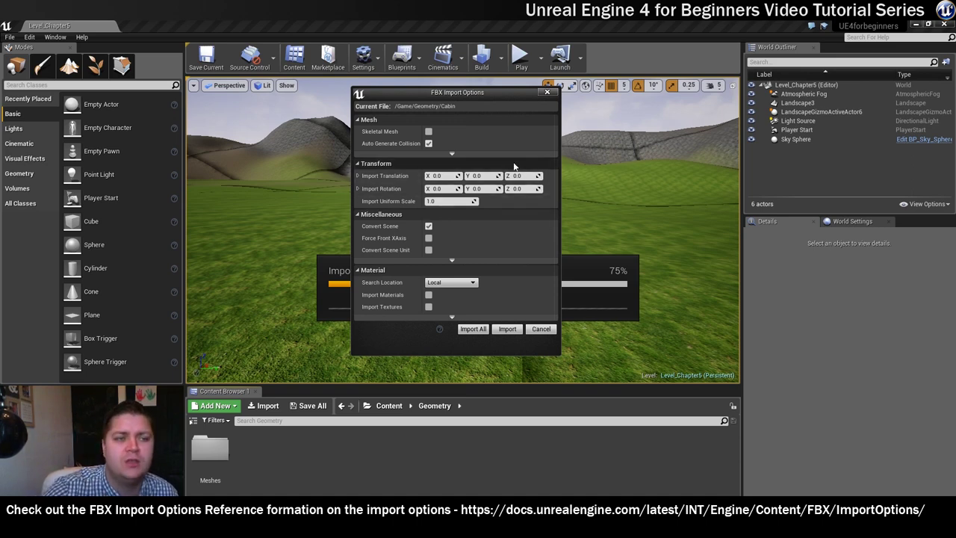
mouse_move(380, 136)
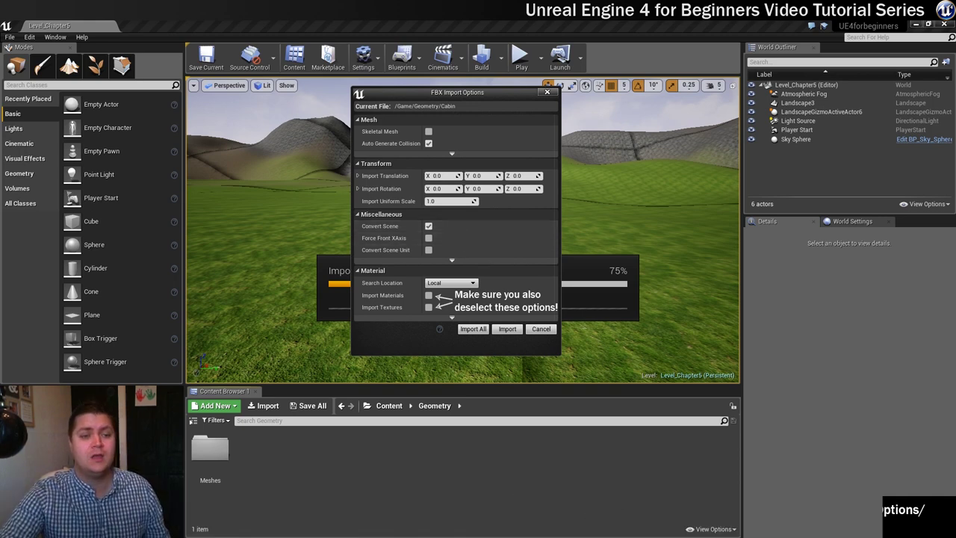
left_click(507, 328)
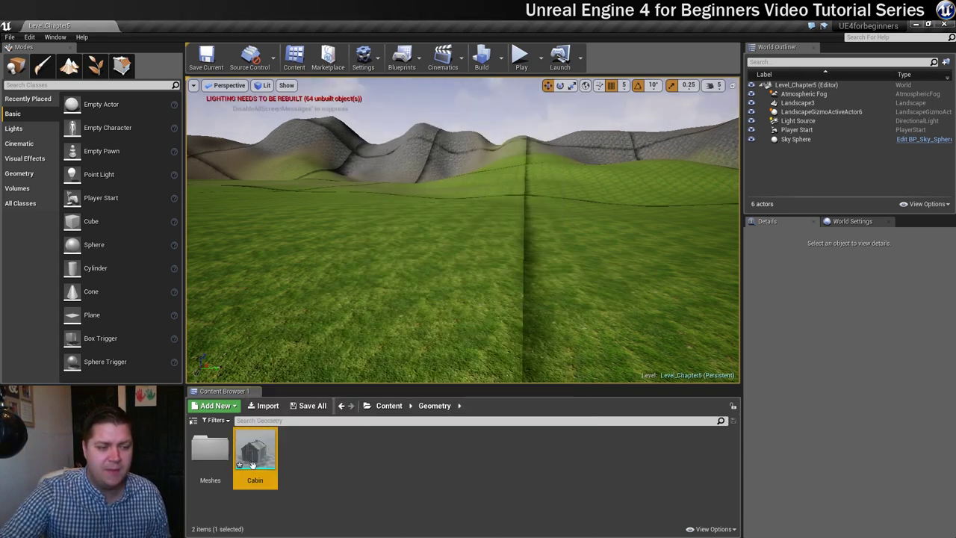
Save the imported Cabin mesh asset with Save All and Save Selected
mouse_move(250, 453)
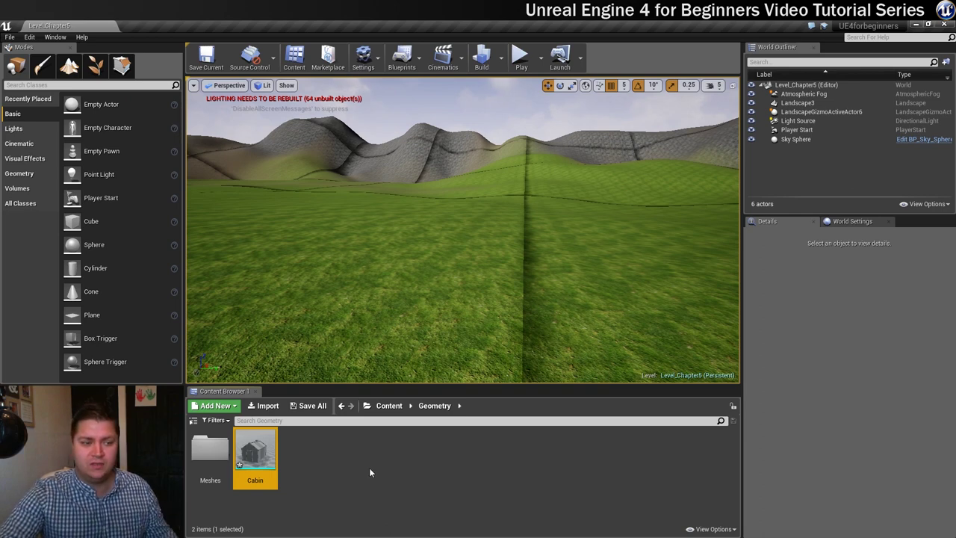
left_click(309, 405)
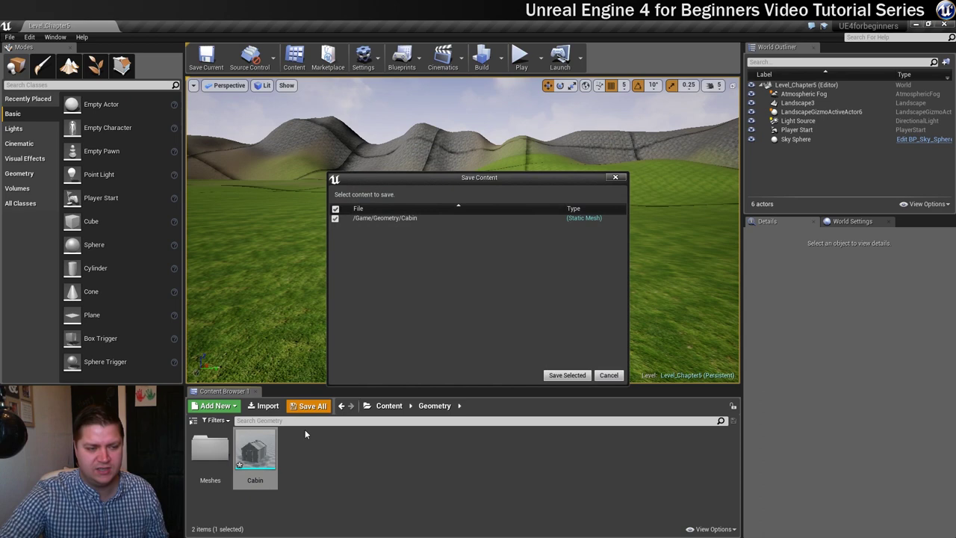
left_click(565, 375)
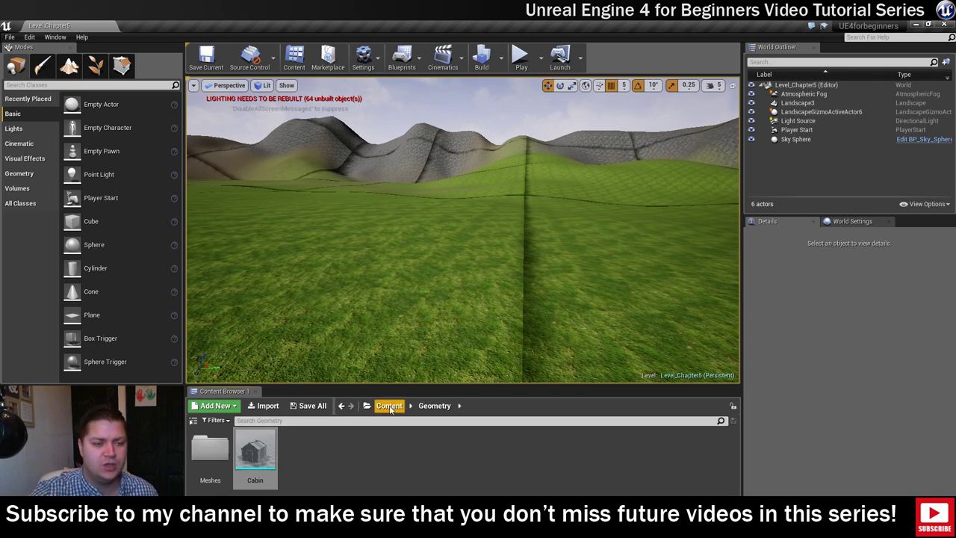
Drag the 21 textures, Beam_D through WoodSlats_R excluding Cabin.fbx, into Content > Textures
left_click(389, 407)
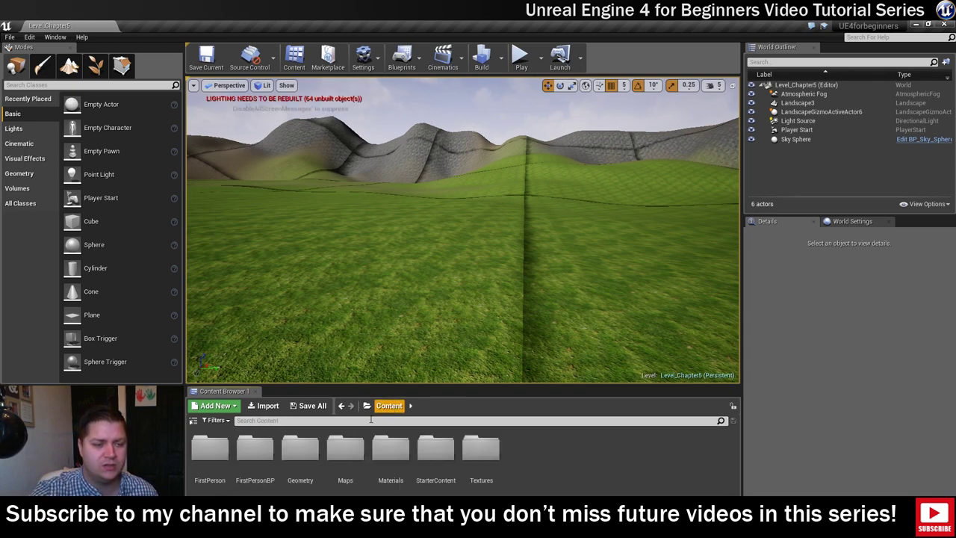
double_click(481, 451)
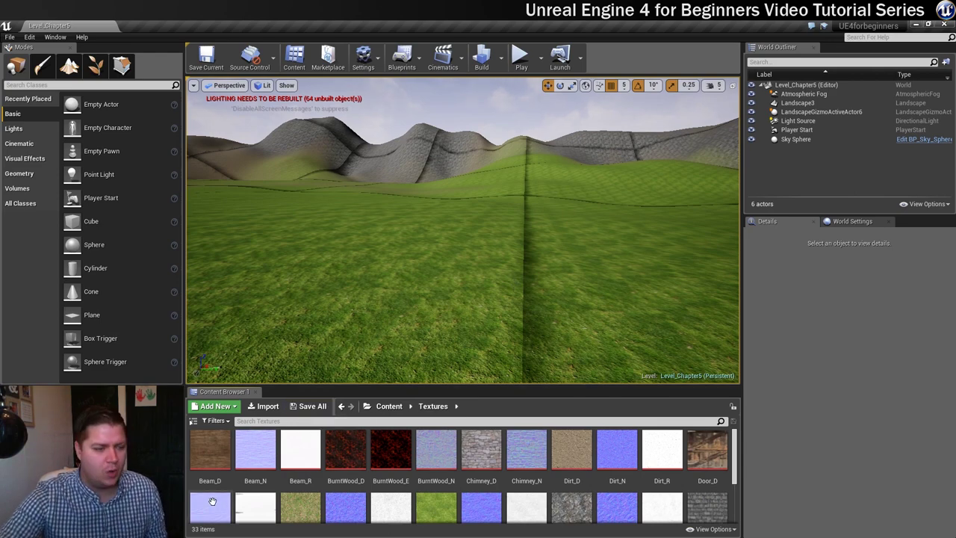
key("alt+Tab")
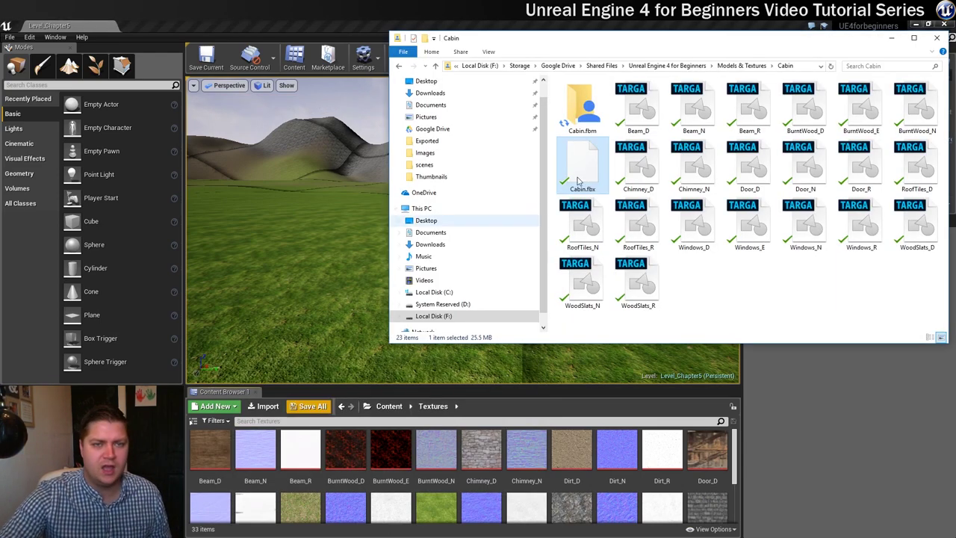
left_click(643, 110)
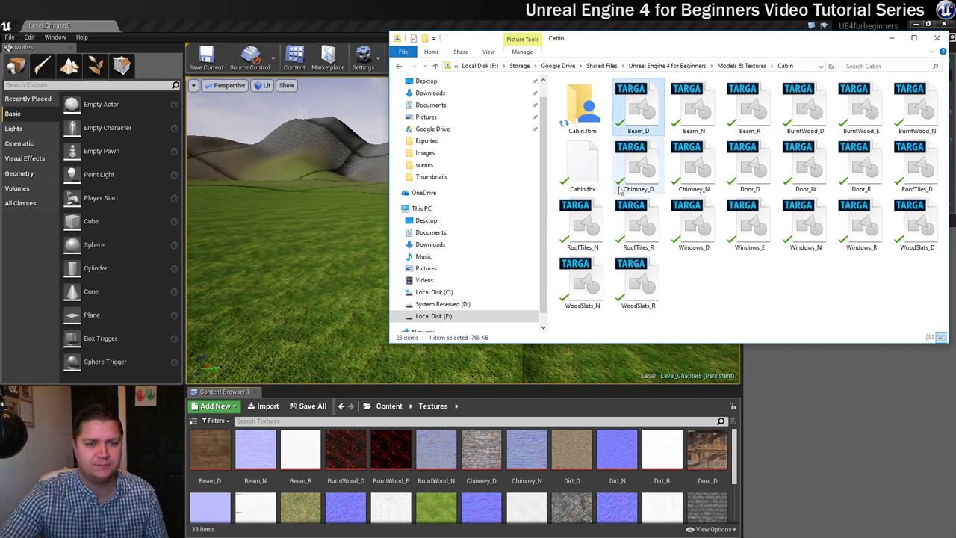
left_click(640, 273, "shift")
left_click(598, 172, "ctrl")
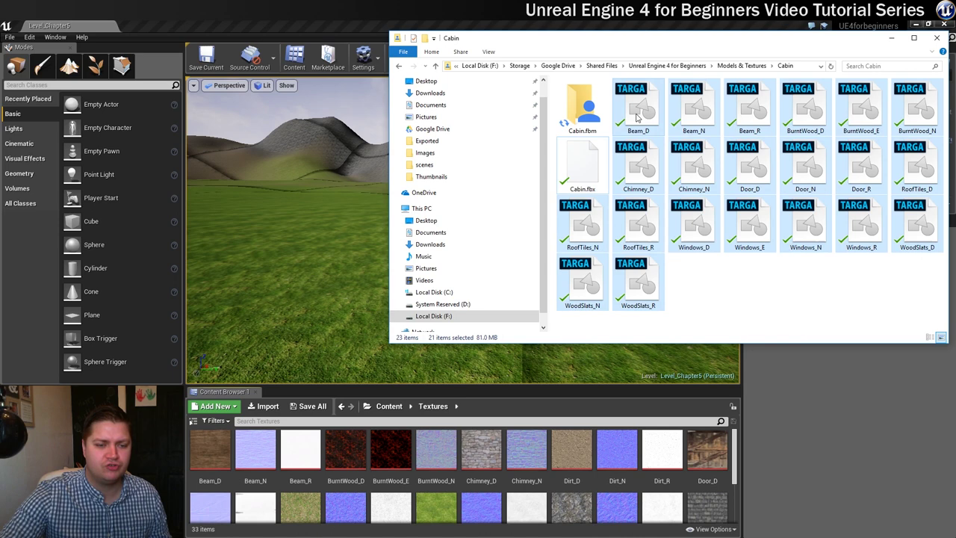
left_click_drag(636, 117, 597, 480)
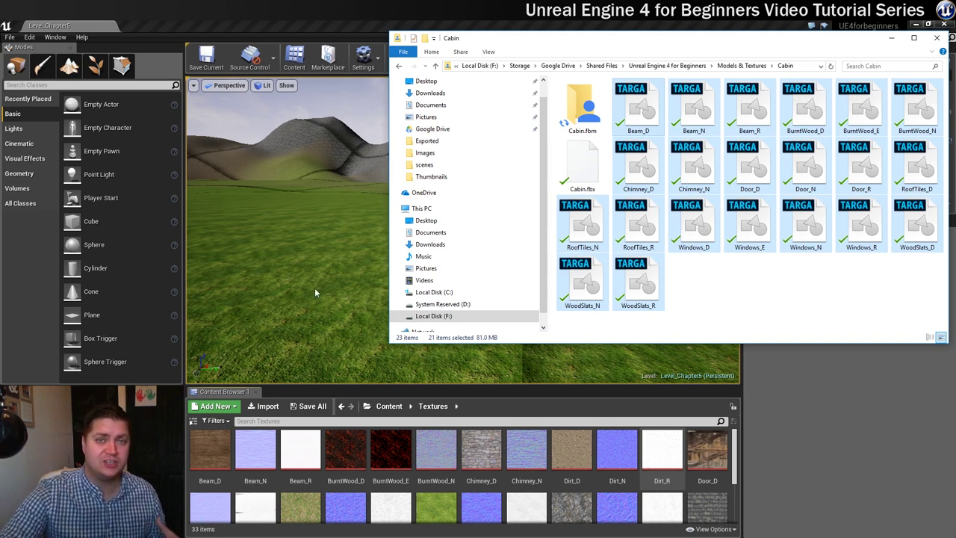
left_click(218, 333)
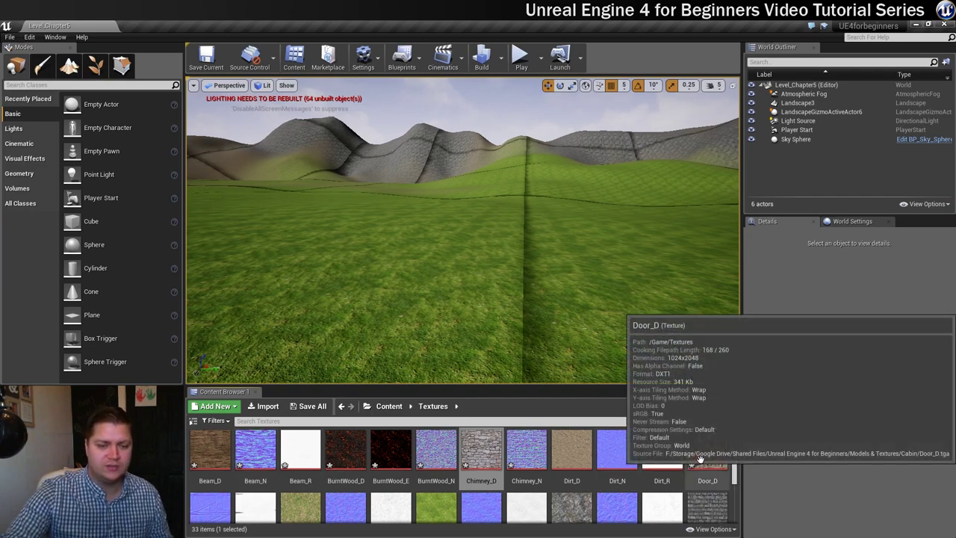
Save every imported Cabin texture, keeping all of them checked in the Save Content list
scroll(736, 470, "down", 1)
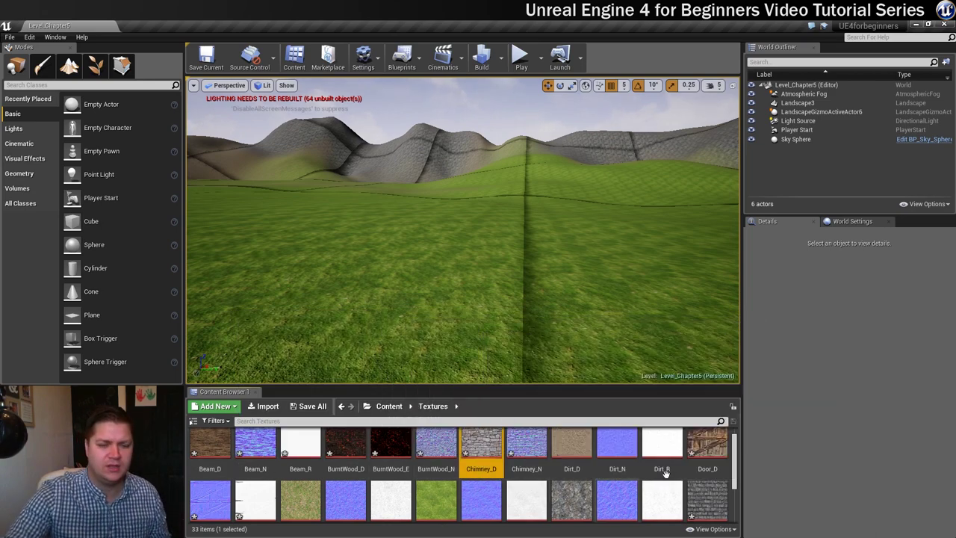
mouse_move(738, 468)
left_mouse_down()
mouse_move(735, 493)
mouse_move(736, 456)
left_mouse_up()
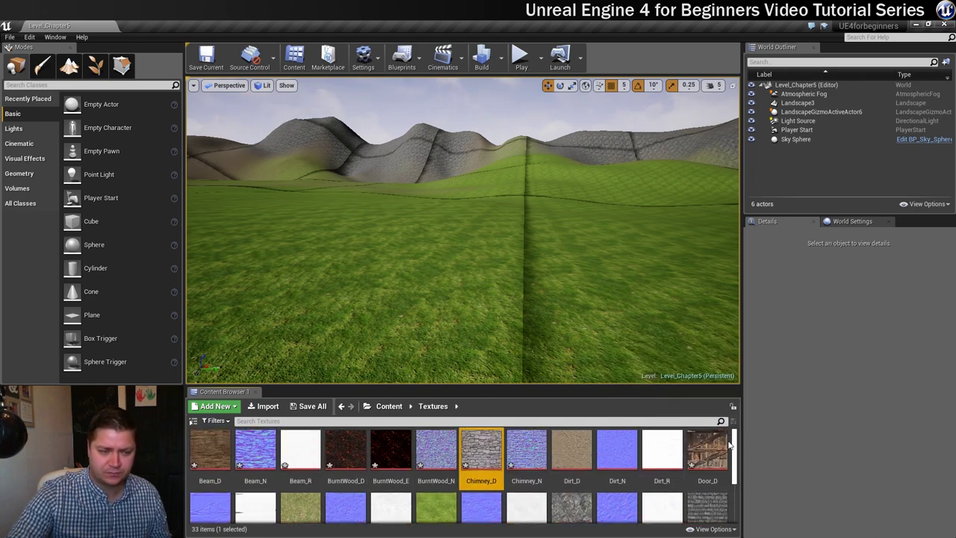
left_click(312, 408)
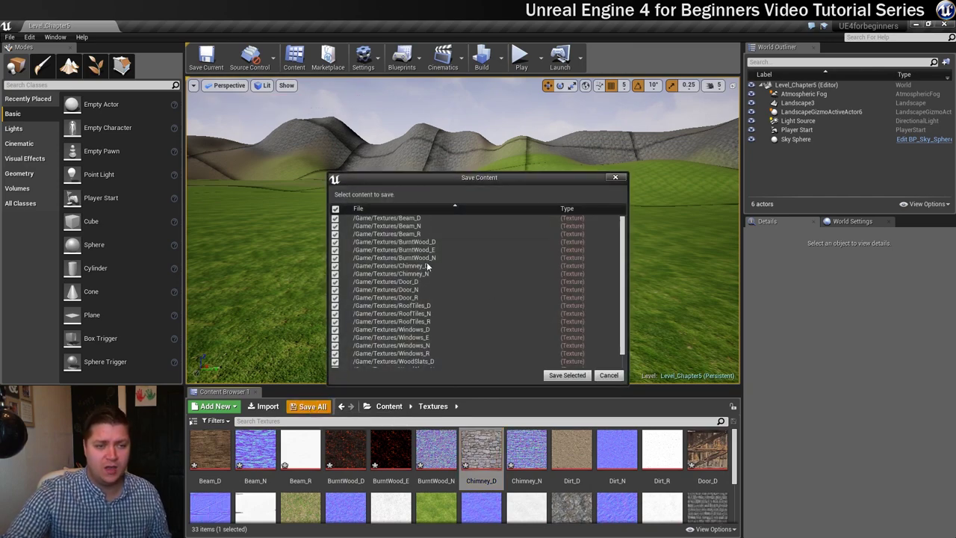
scroll(426, 265, "down", 1)
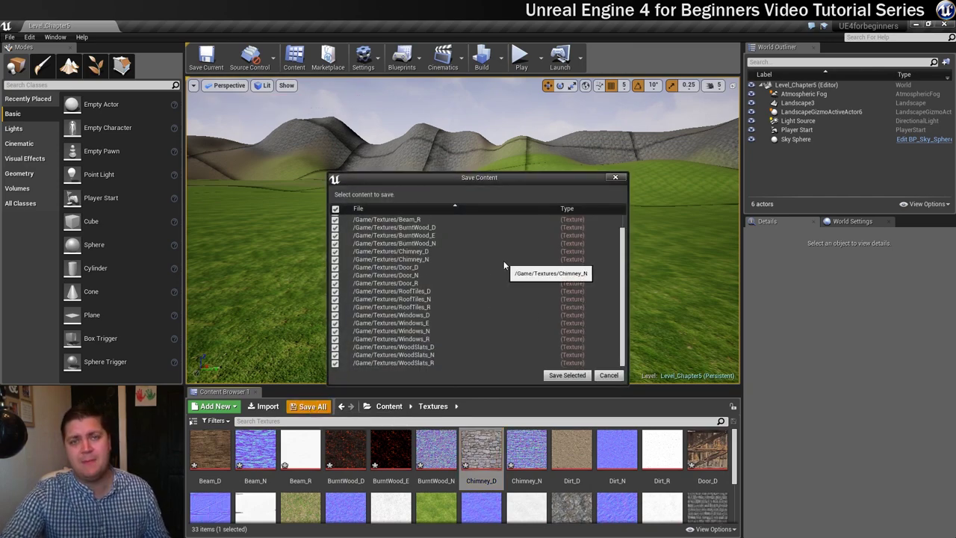
left_click(564, 375)
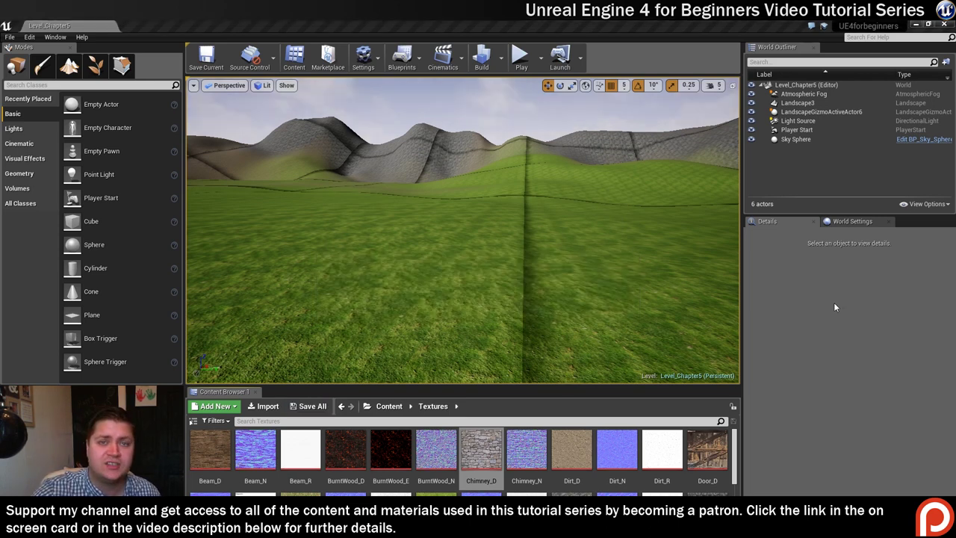
Open the Cabin mesh from Content > Geometry in the Static Mesh Editor
left_click(388, 406)
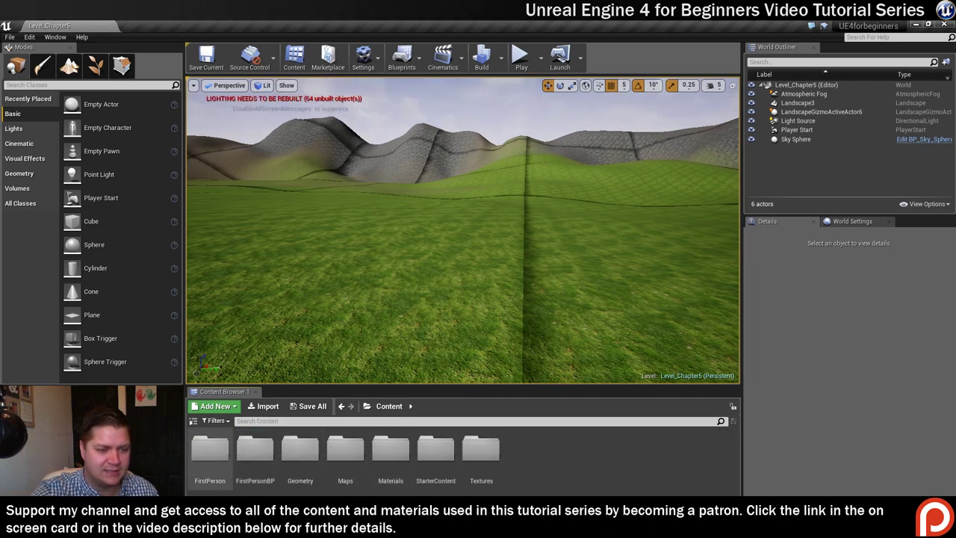
double_click(297, 450)
double_click(255, 453)
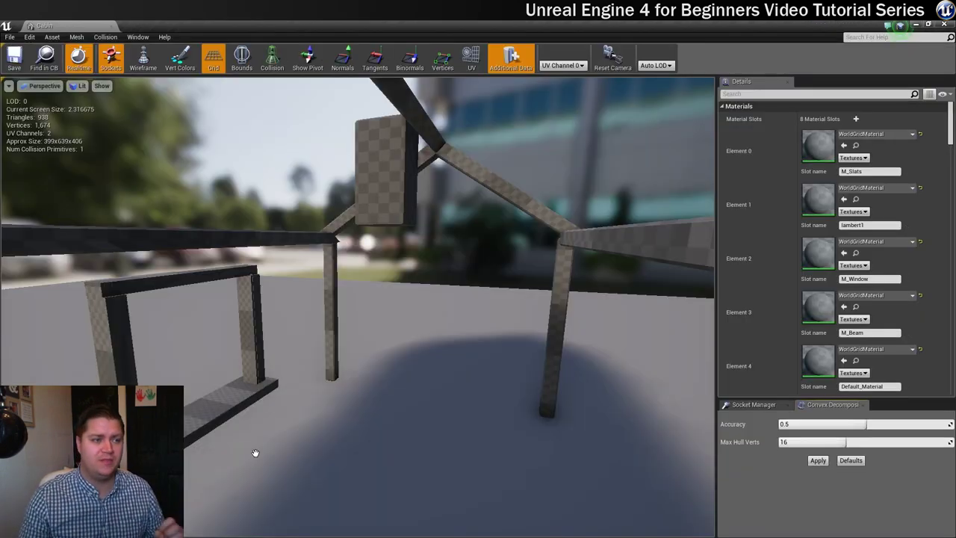
Orbit and zoom the viewport to look over the cabin's beams, roof and front
mouse_move(296, 314)
left_mouse_down()
mouse_move(298, 246)
mouse_move(296, 314)
left_mouse_up()
scroll(302, 314, "down", 5)
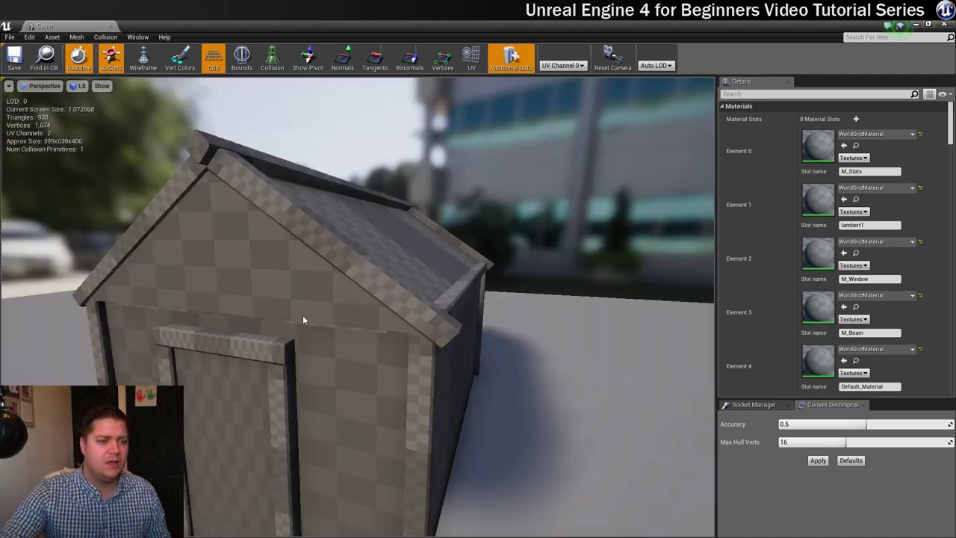
left_click_drag(253, 342, 321, 345)
scroll(258, 347, "down", 3)
mouse_move(124, 298)
left_mouse_down()
mouse_move(142, 298)
mouse_move(124, 298)
left_mouse_up()
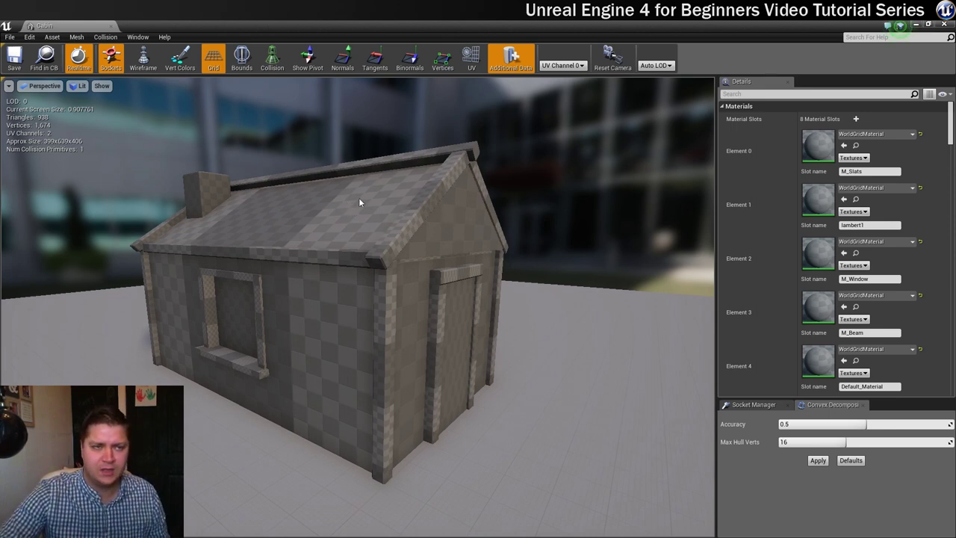
Turn on the Collision display and orbit the cabin to check its convex hull on each side
left_click(375, 58)
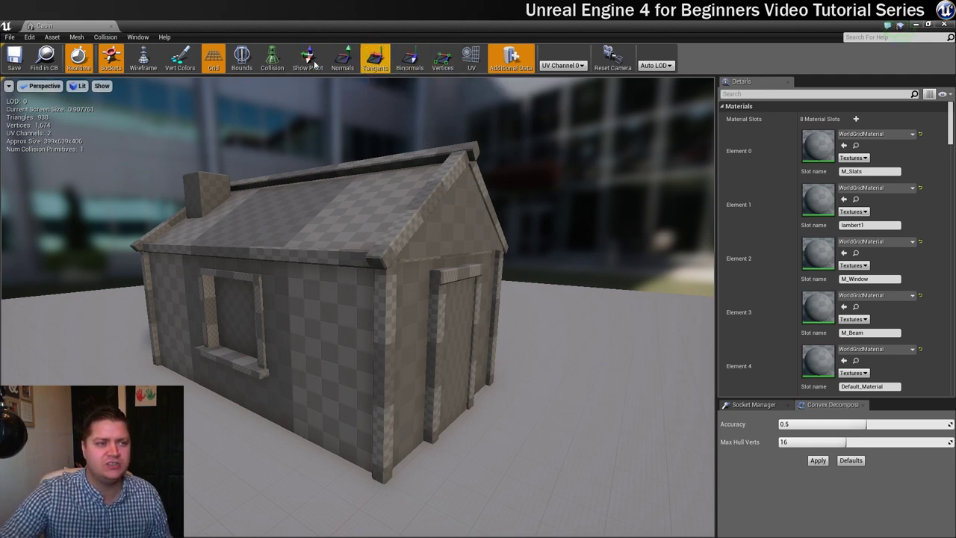
left_click(273, 60)
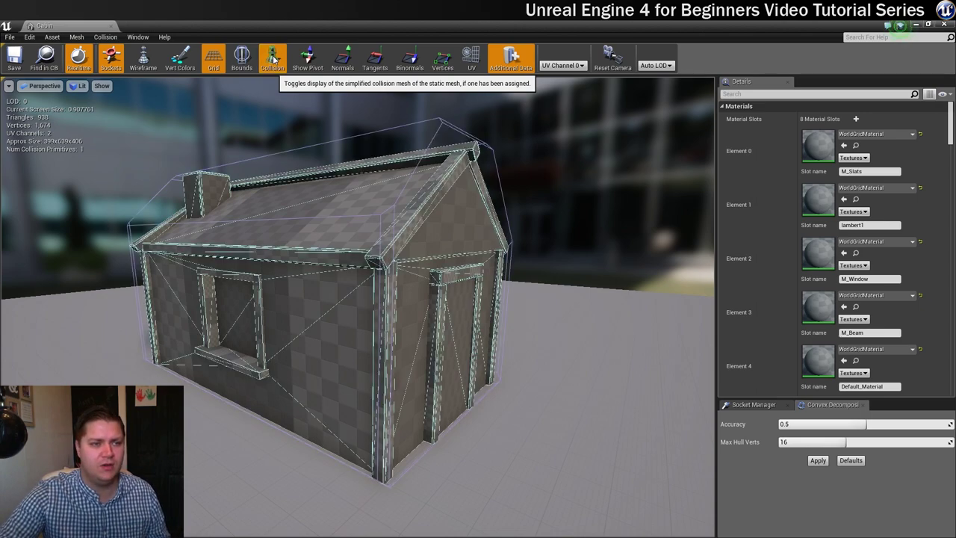
left_click_drag(485, 201, 444, 157)
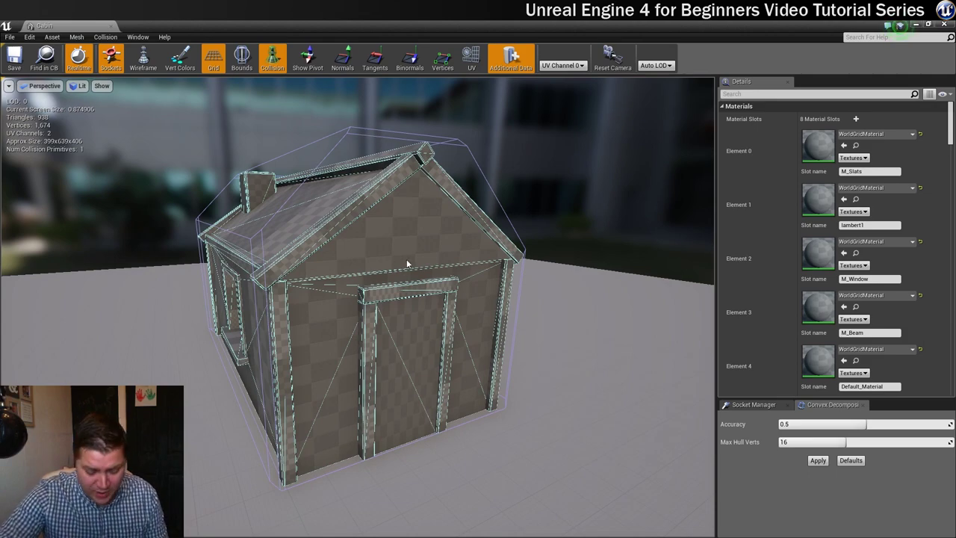
left_click_drag(359, 299, 341, 191)
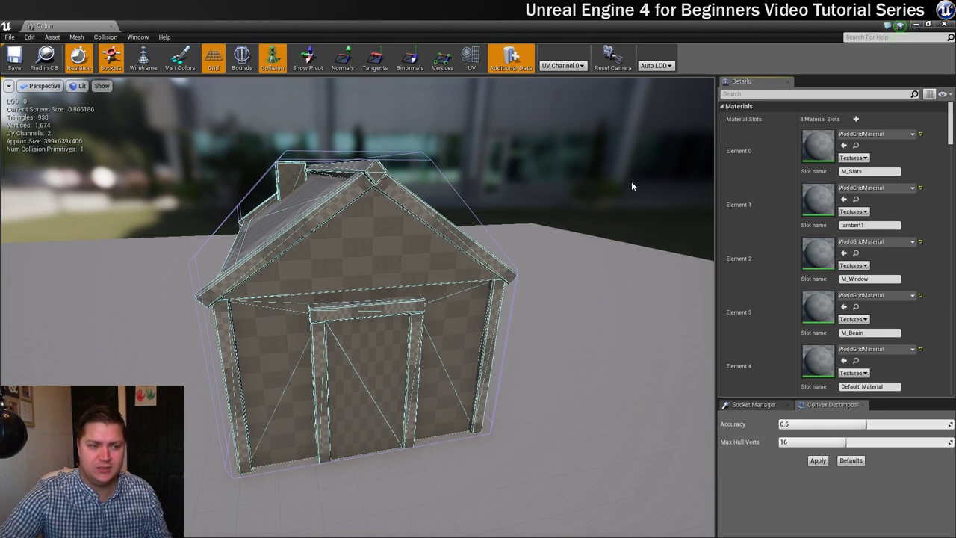
Toggle the Collision toolbar button off to hide the cabin's collision outline
left_click(271, 57)
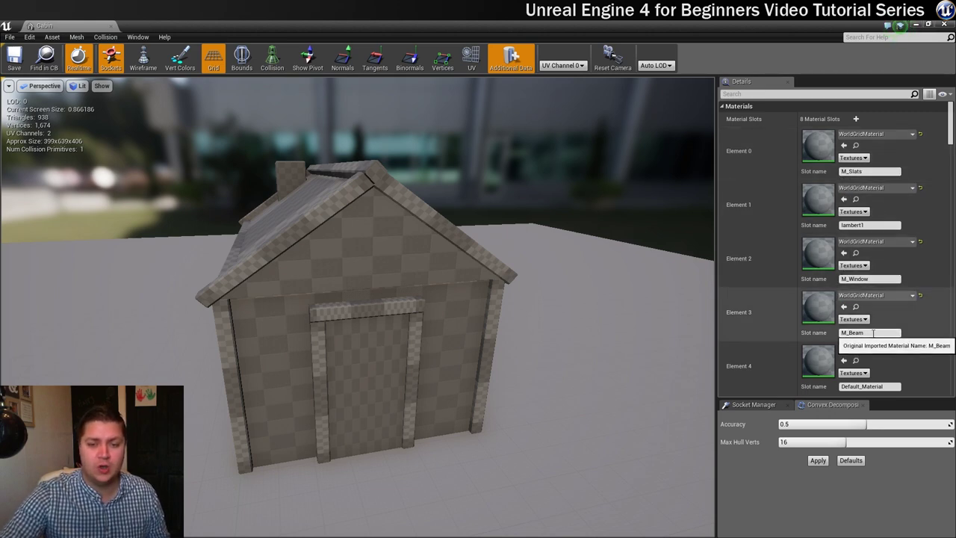
scroll(872, 335, "down", 2)
scroll(875, 336, "down", 1)
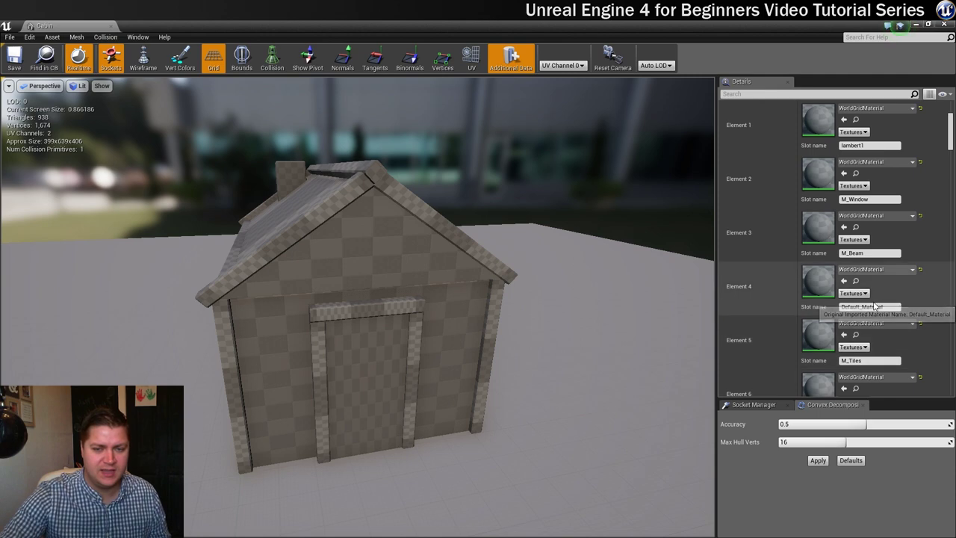
scroll(873, 306, "down", 3)
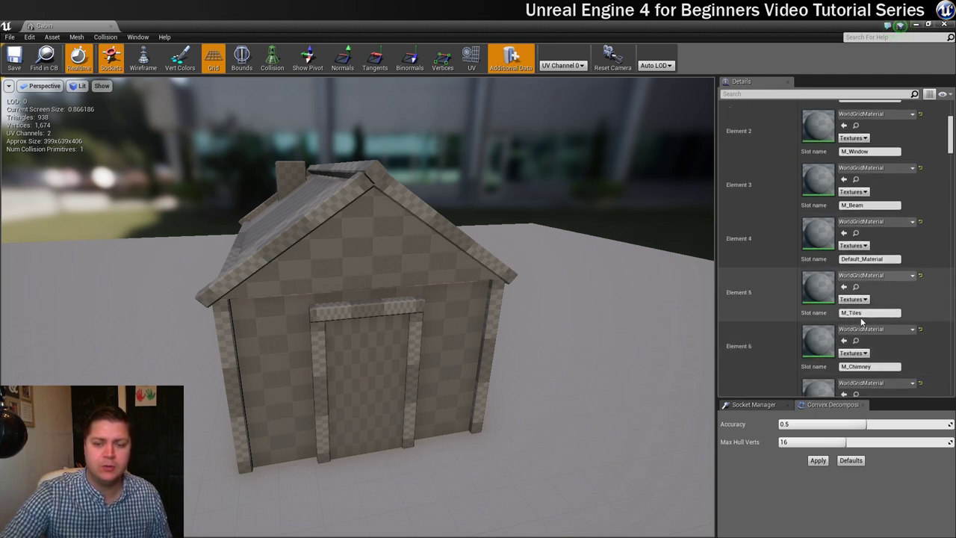
scroll(896, 344, "down", 1)
scroll(898, 348, "down", 2)
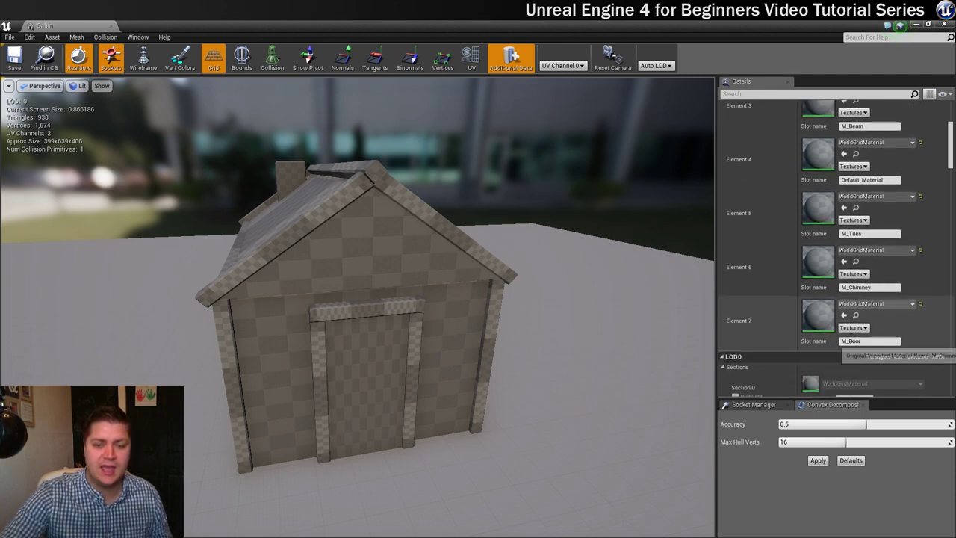
scroll(886, 251, "up", 7)
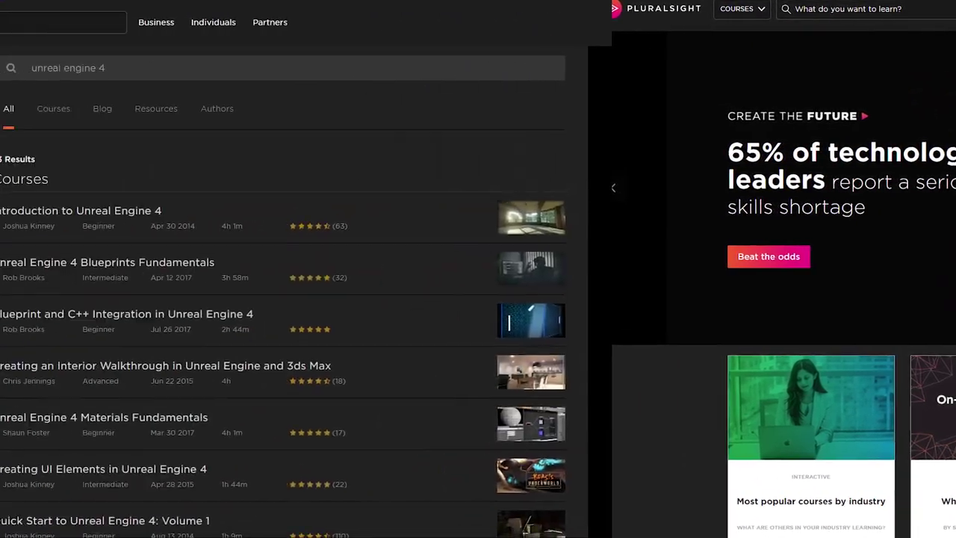
Scroll down the 'unreal engine 4' search results to the Introduction to Unreal Engine 4 course
scroll(612, 298, "down", 2)
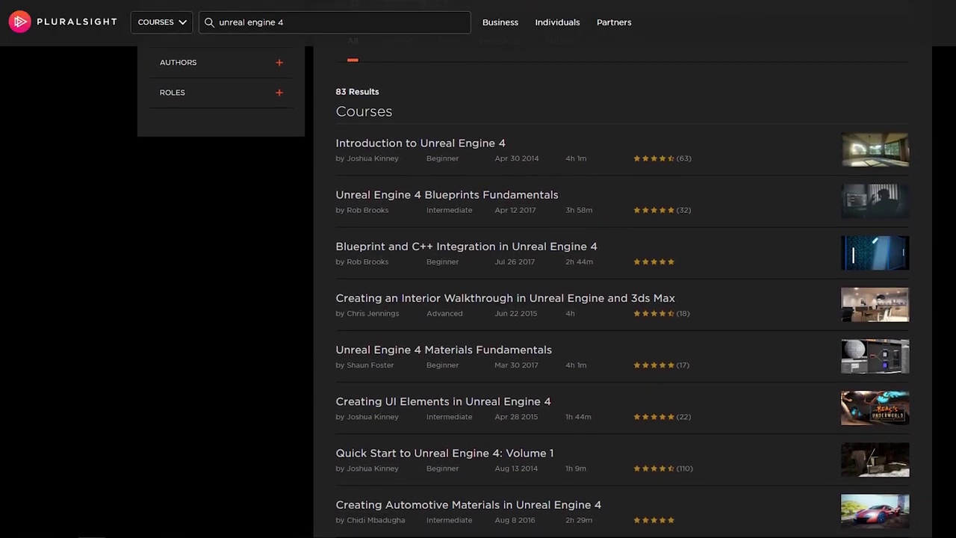
scroll(612, 299, "down", 2)
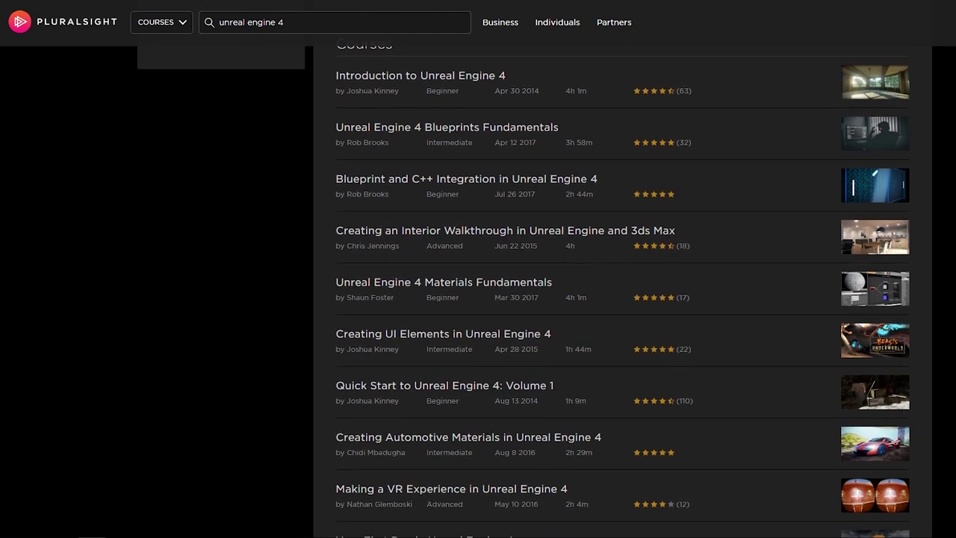
scroll(612, 299, "down", 2)
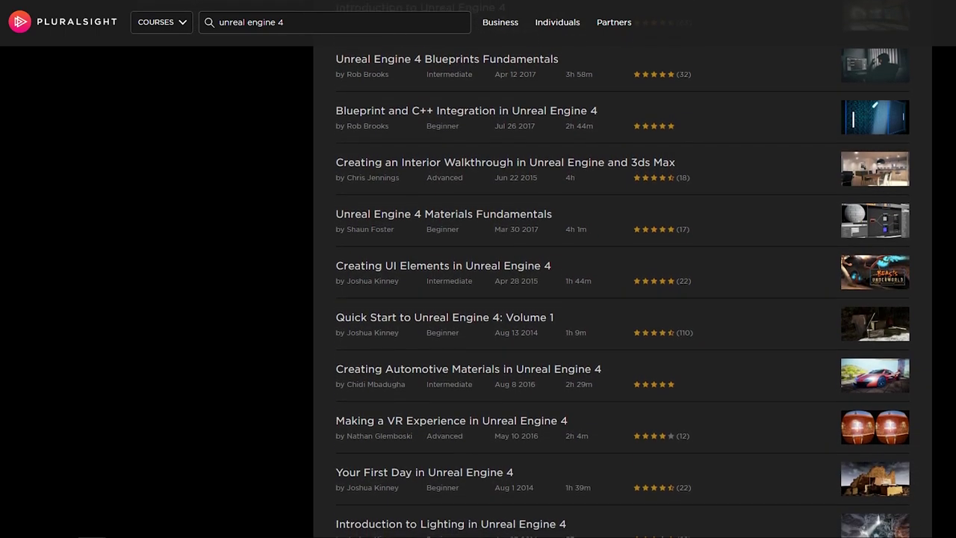
scroll(612, 299, "down", 2)
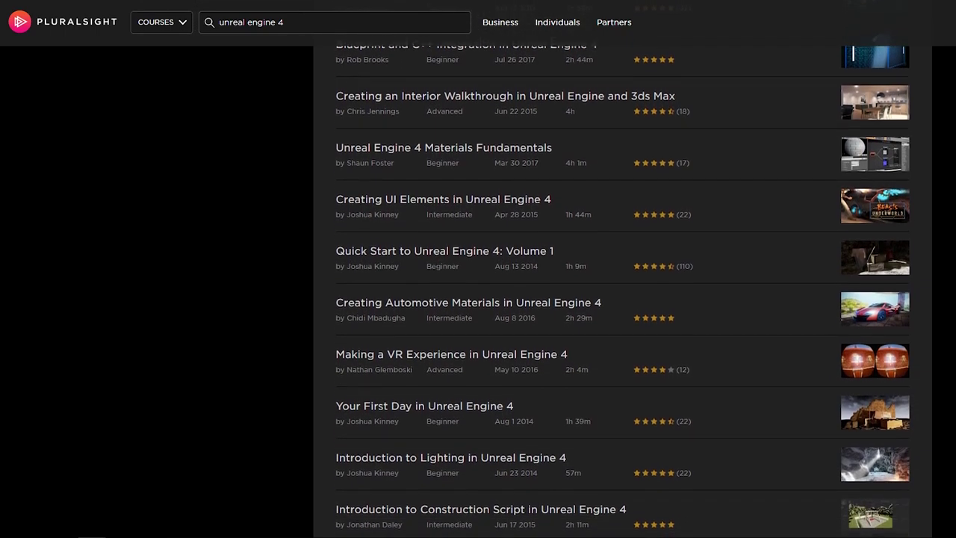
scroll(612, 298, "down", 2)
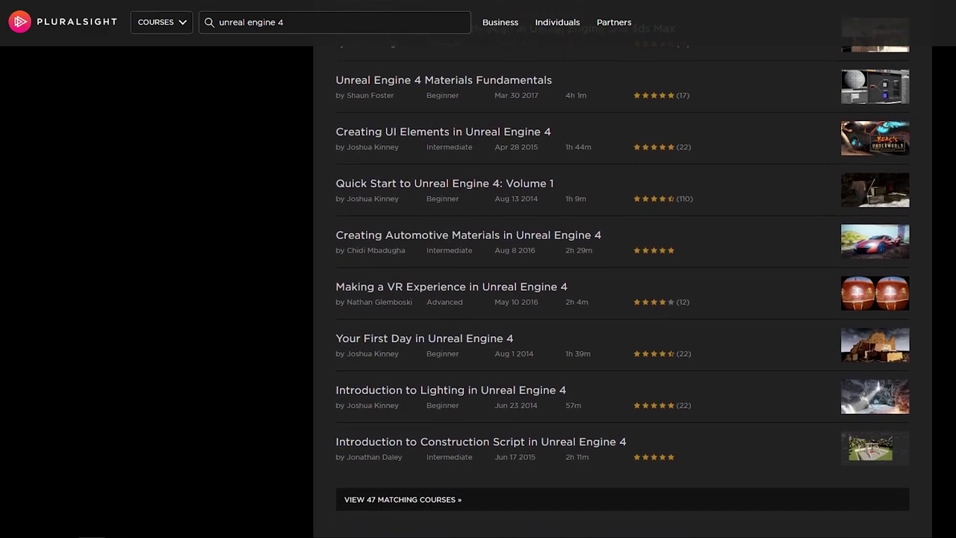
scroll(612, 298, "down", 1)
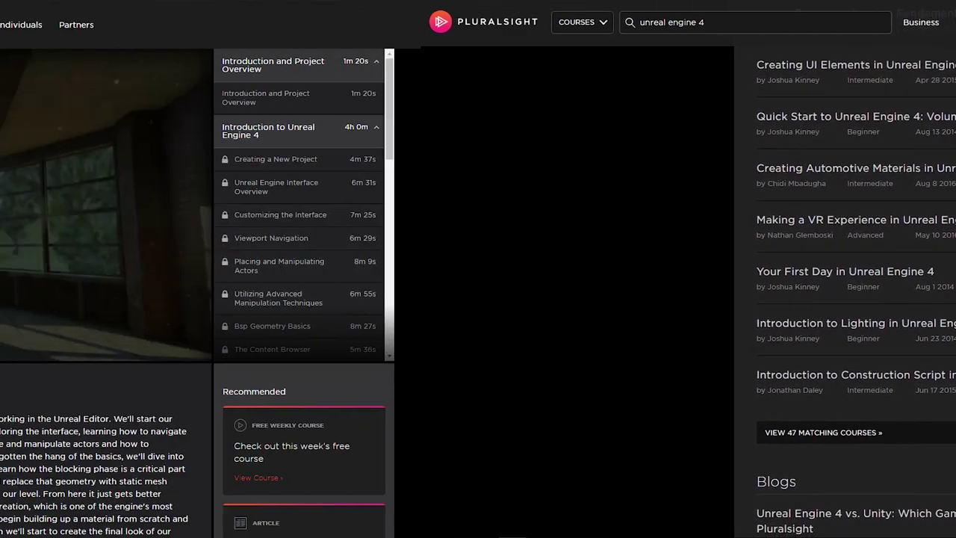